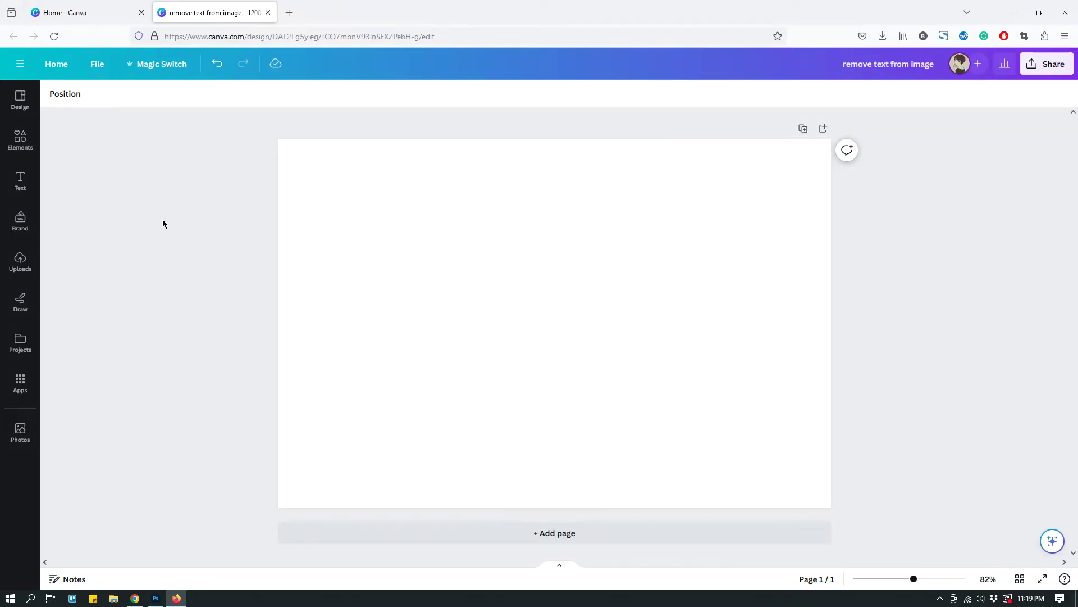
Show the Uploads library beside the blank 'remove text from image' design.
left_click(24, 263)
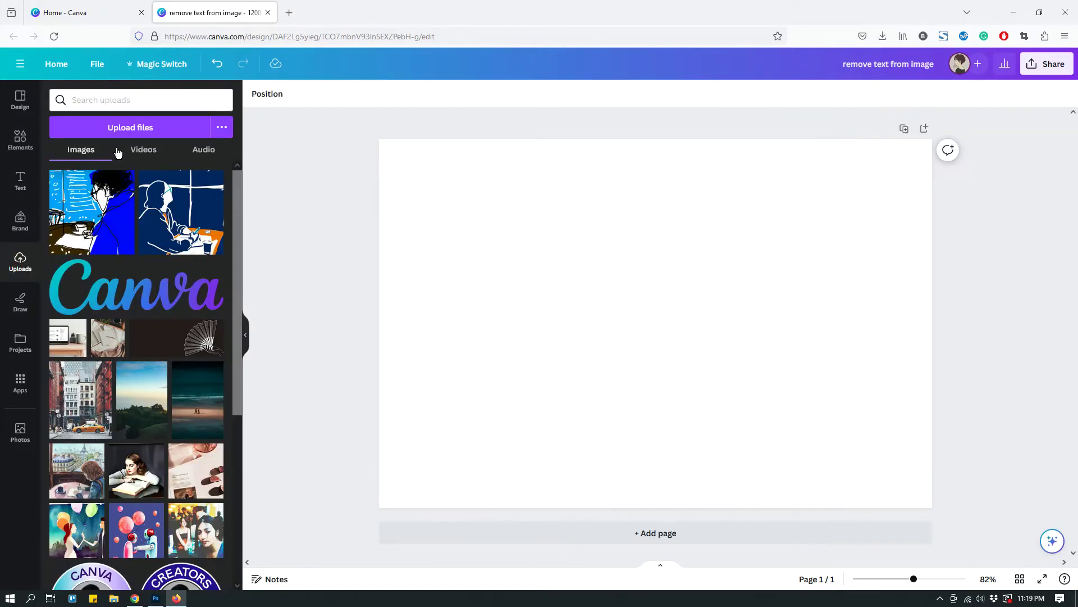
Upload Get you a Dogwalker.jpg and drag it onto the page so it fills it.
left_click(125, 129)
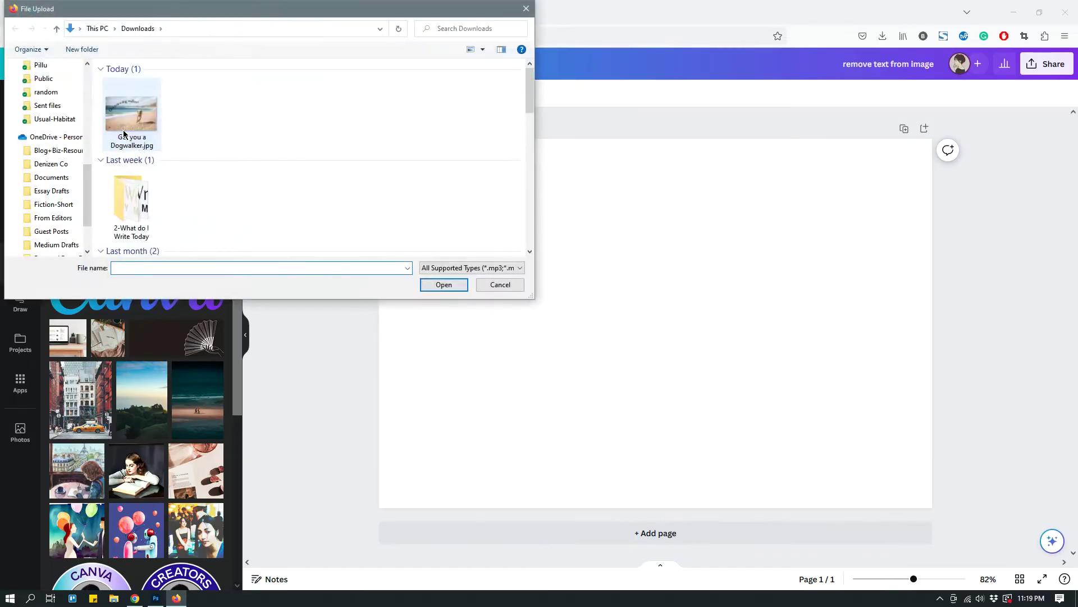
left_click(157, 125)
left_click(436, 290)
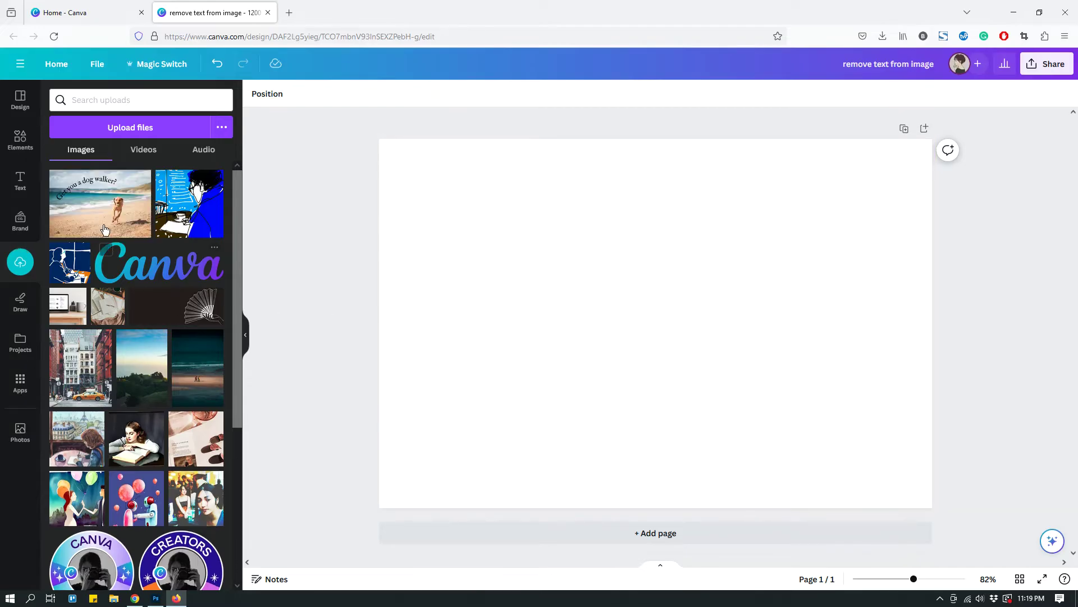
left_click_drag(100, 203, 400, 241)
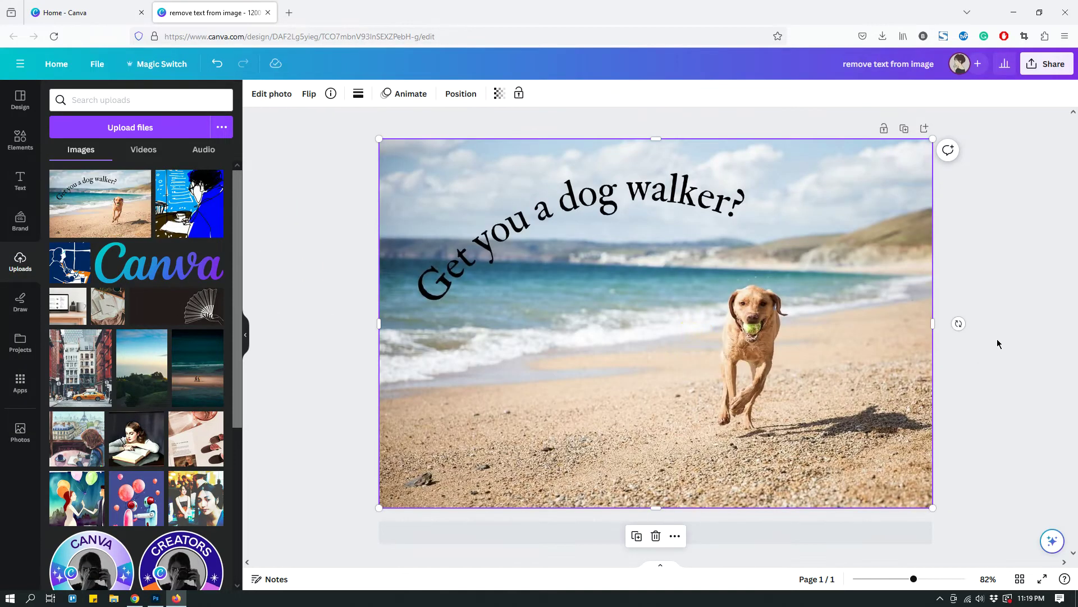
Check the beach photo's selection, then collapse the Uploads panel for a wider workspace.
left_click(1000, 280)
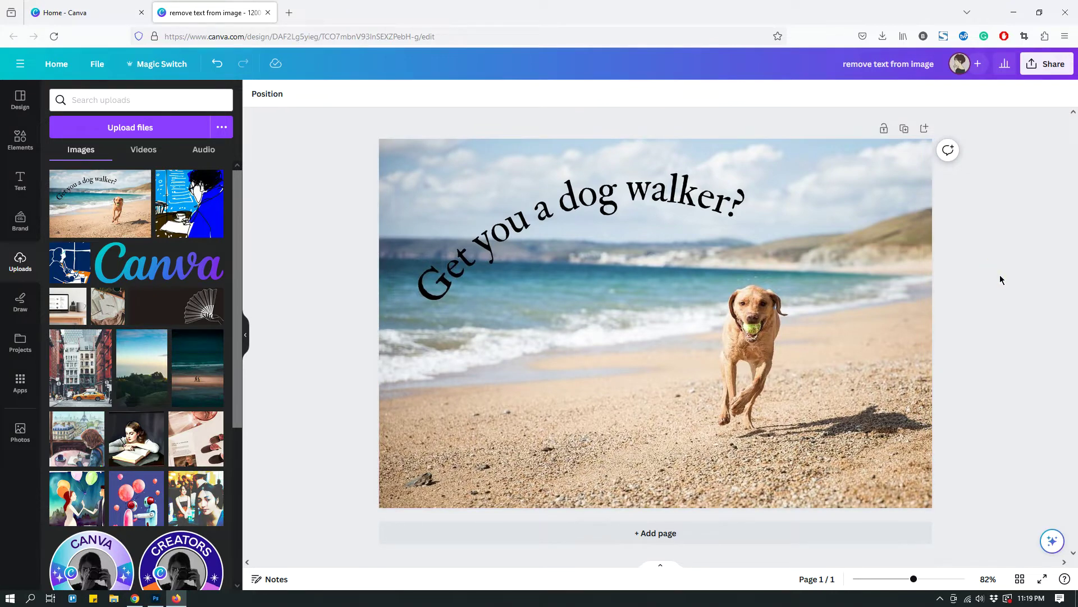
left_click(730, 244)
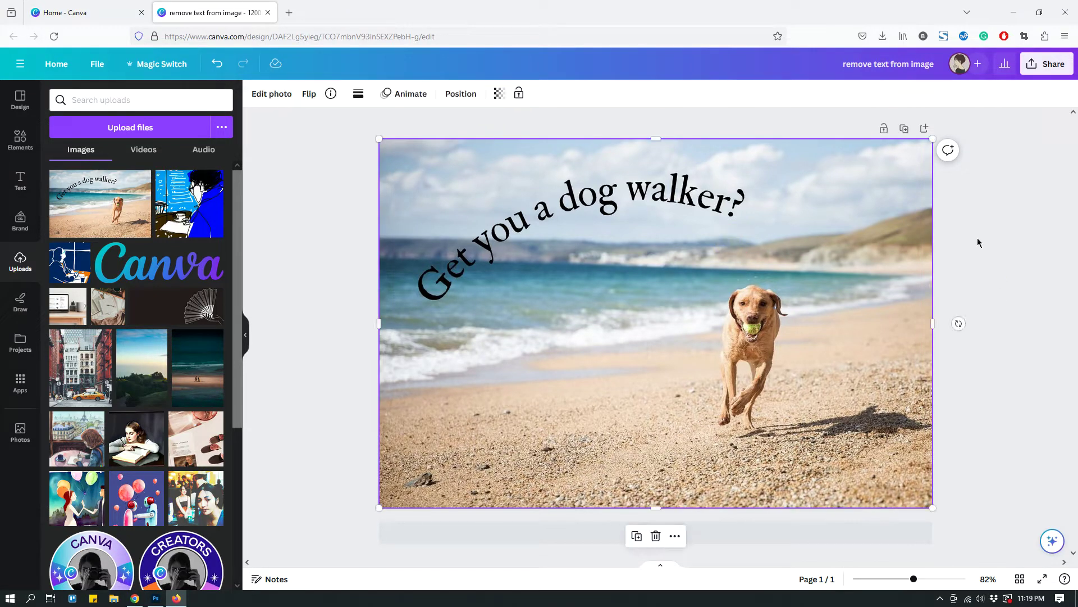
left_click(997, 205)
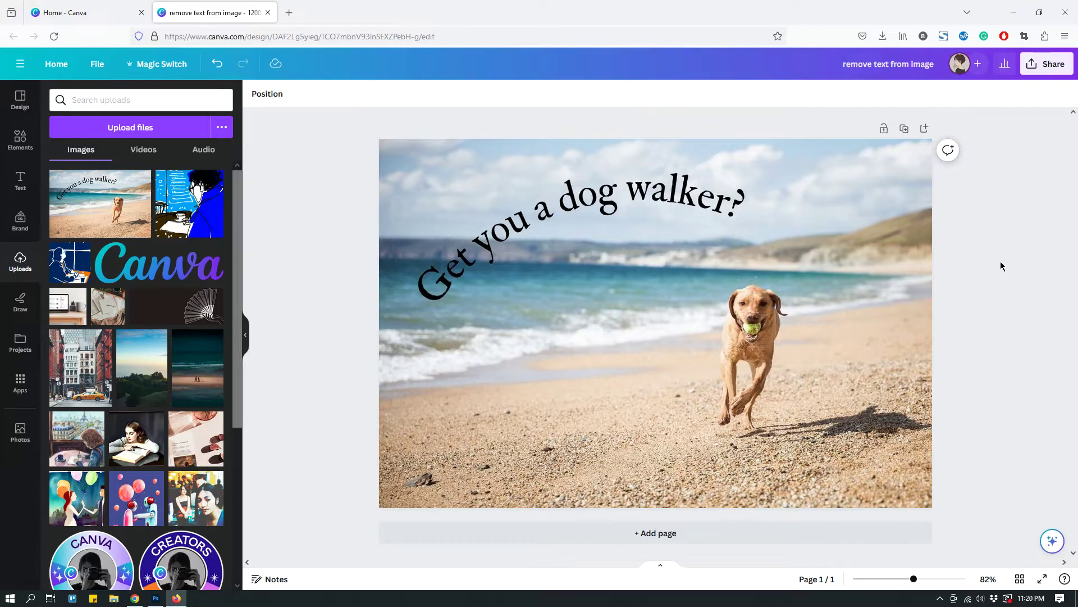
left_click(246, 335)
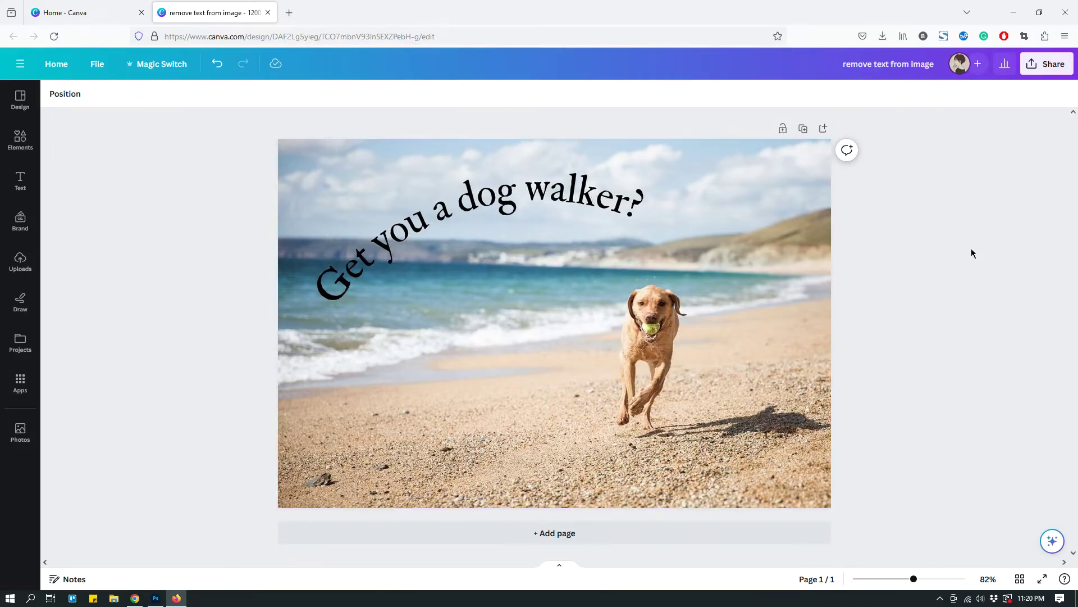
Bring up the beach photo's editing effects and choose Grab Text.
left_click(724, 183)
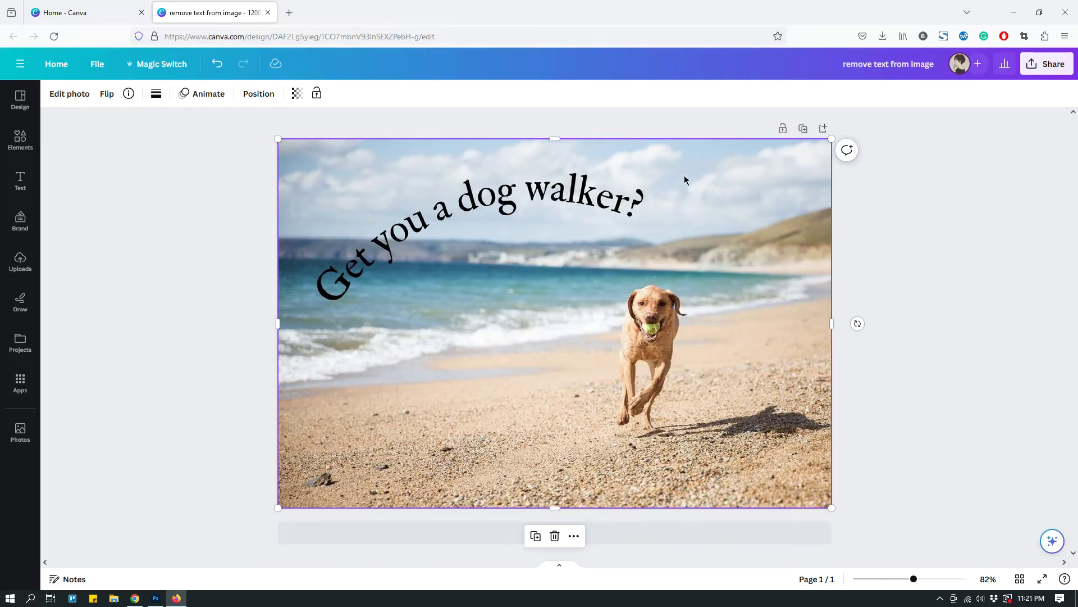
left_click(70, 96)
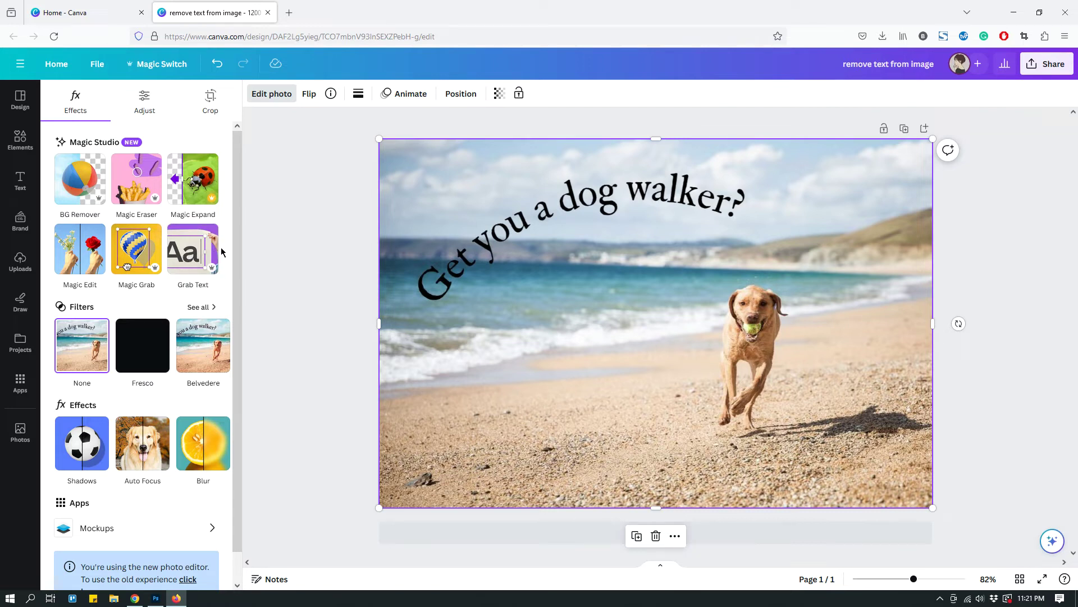
left_click(176, 285)
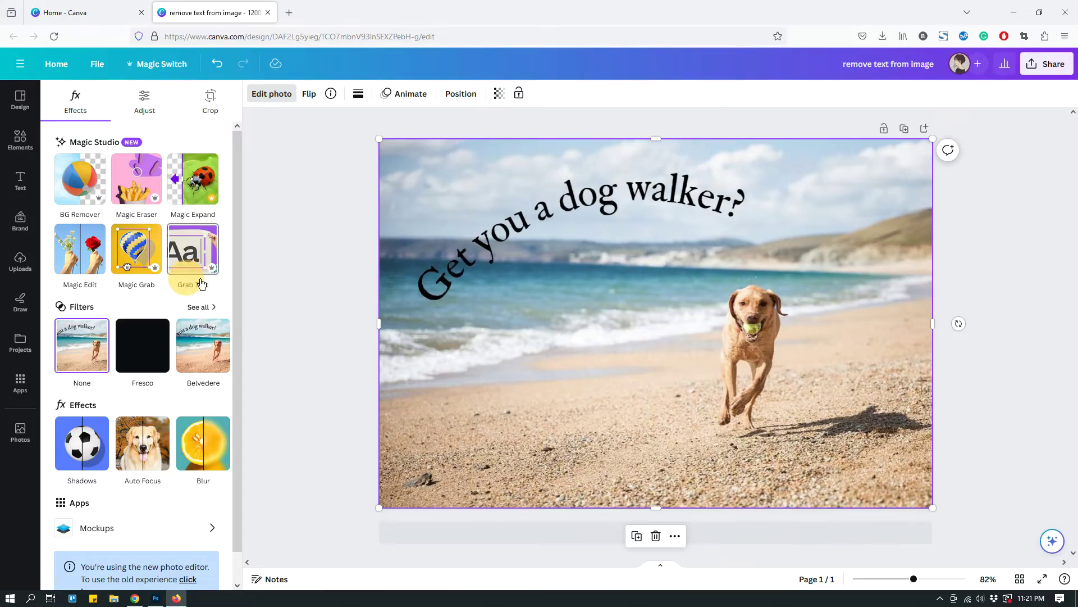
Extract 'Get you a dog walker?' as its own text box and shift it up-right.
left_click(190, 259)
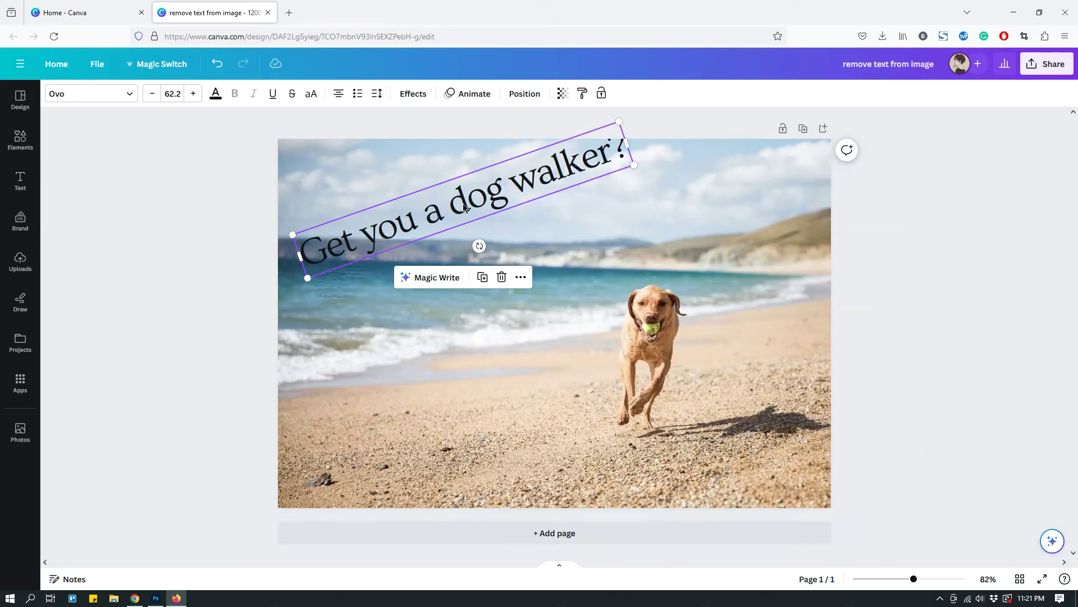
left_click_drag(465, 207, 473, 241)
left_click(669, 242)
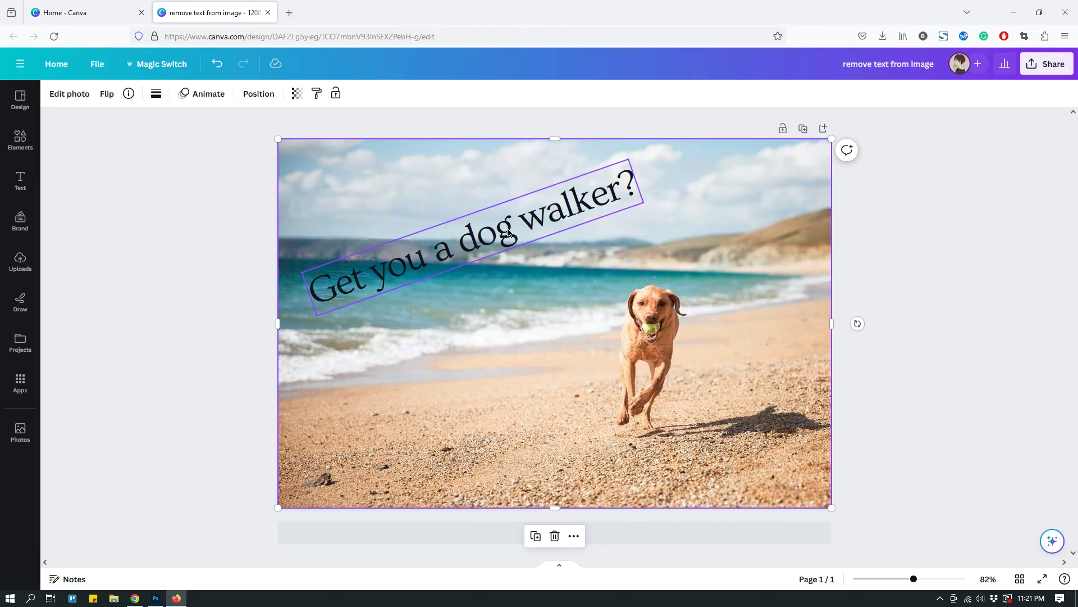
left_click_drag(475, 240, 517, 229)
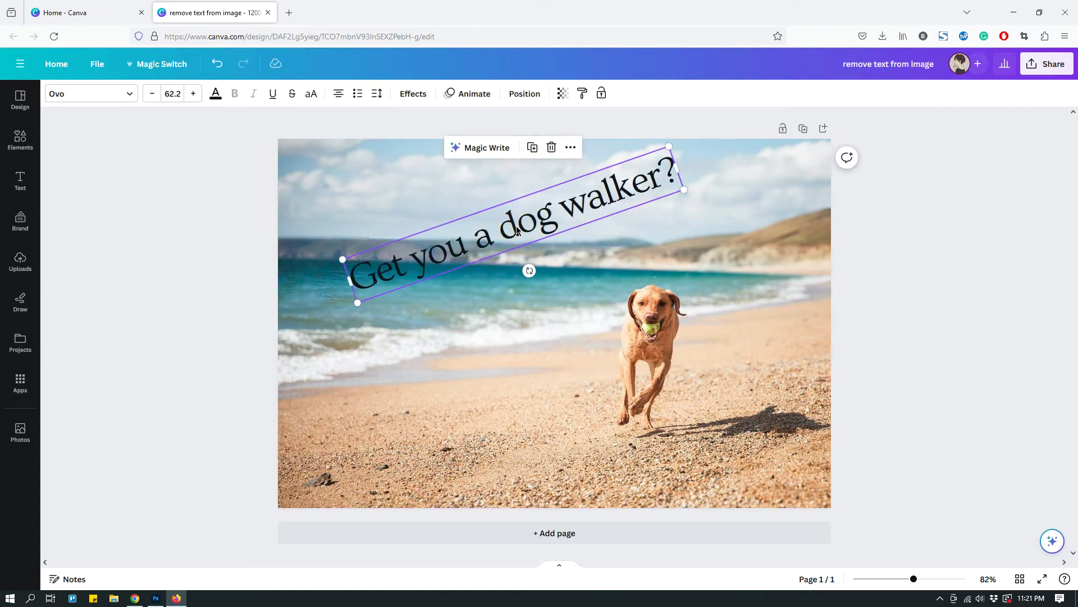
Delete the extracted 'Get you a dog walker?' text box from the photo.
key("Delete")
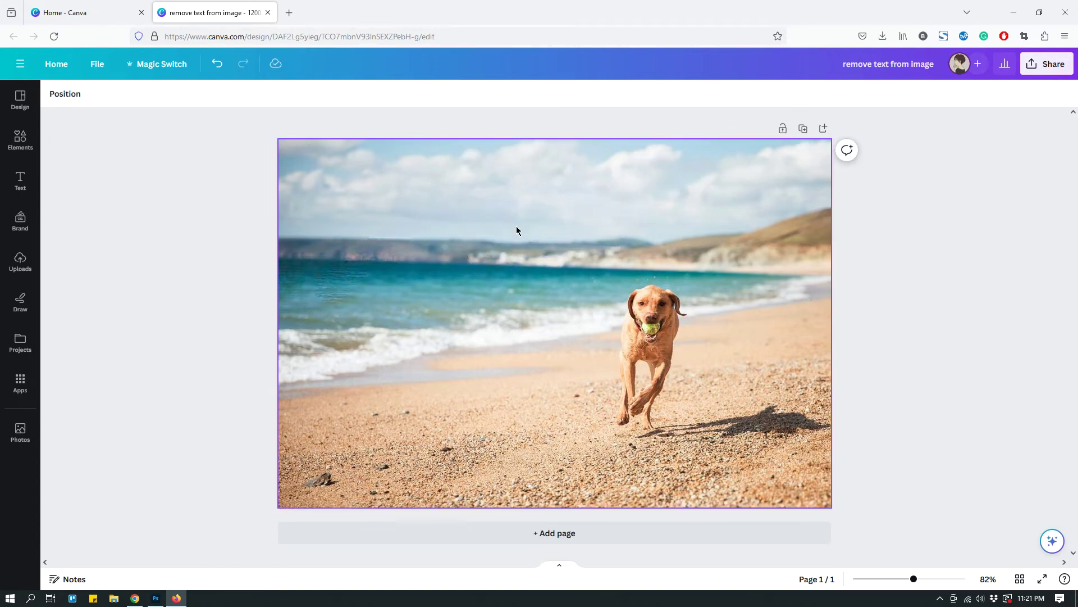